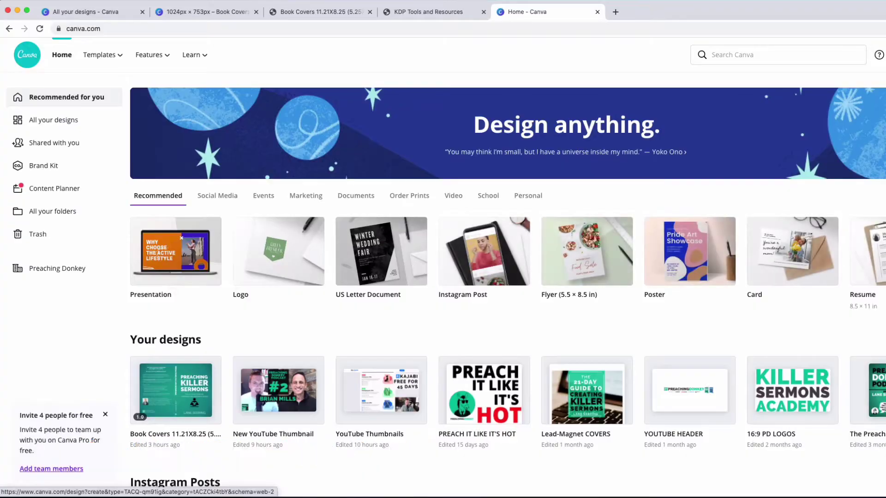
Step: Scroll through Your designs and open the Book Covers 11.21X8.25 Preaching Killer Sermons design
{"action": "scroll", "coordinate": [192, 247], "scroll_direction": "down", "scroll_amount": 1}
{"action": "scroll", "coordinate": [185, 194], "scroll_direction": "down", "scroll_amount": 8}
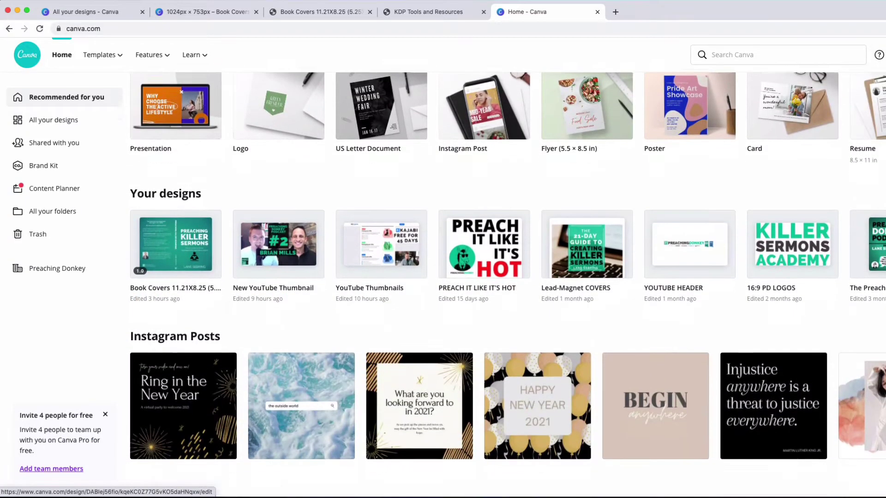
{"action": "scroll", "coordinate": [184, 193], "scroll_direction": "down", "scroll_amount": 2}
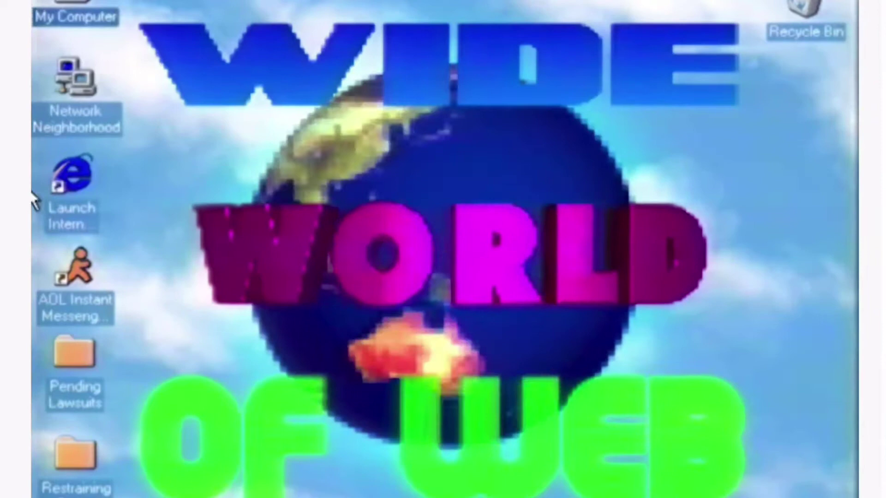
{"action": "double_click", "coordinate": [83, 174]}
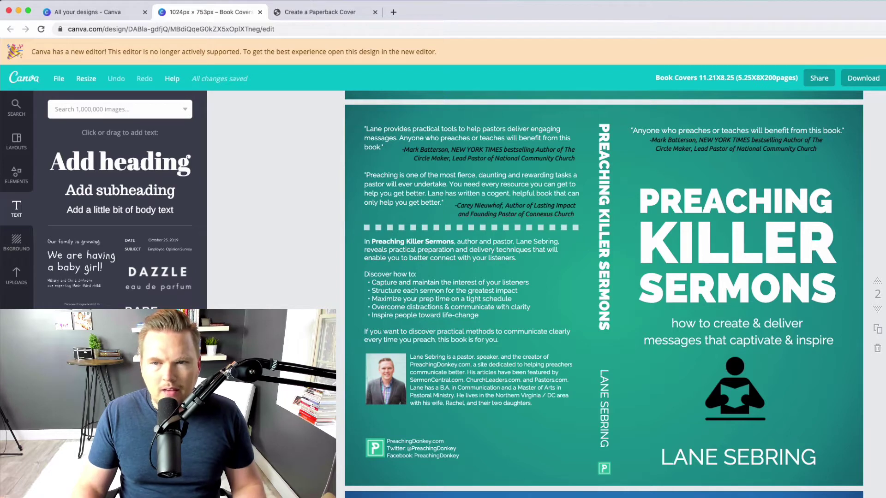
{"action": "scroll", "coordinate": [604, 296], "scroll_direction": "down", "scroll_amount": 1}
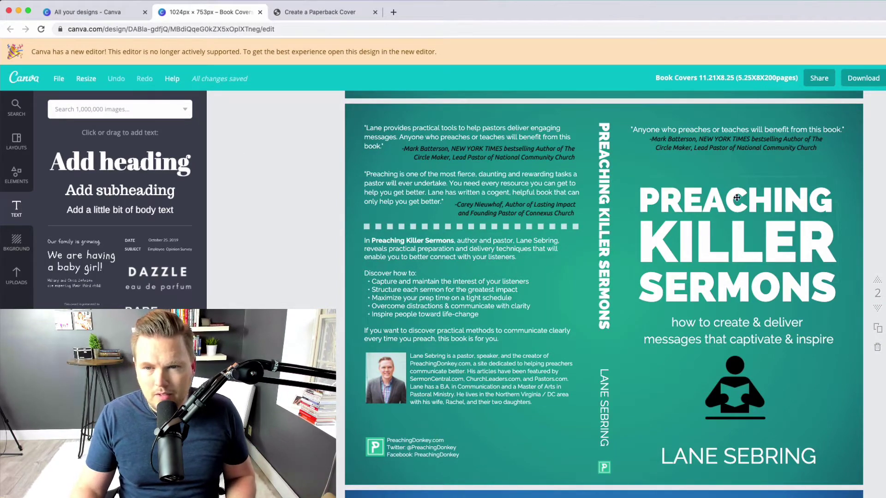
{"action": "left_click_drag", "start_coordinate": [737, 198], "coordinate": [721, 172]}
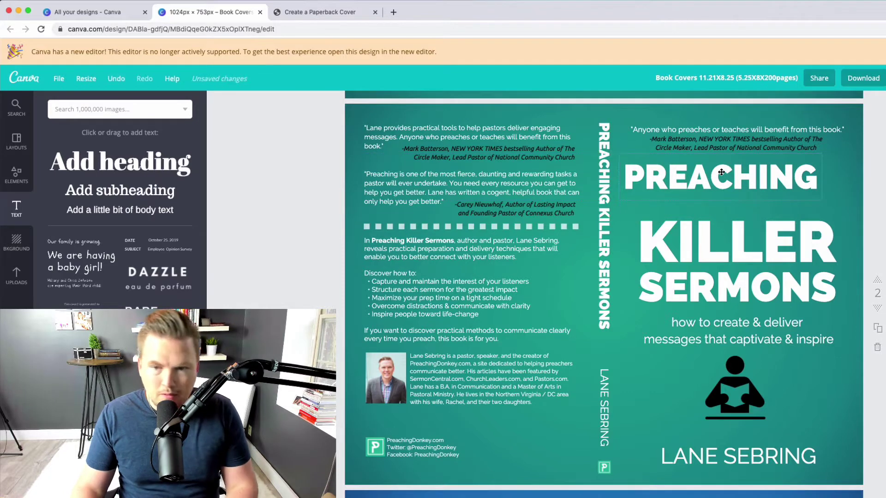
{"action": "left_click", "coordinate": [111, 80]}
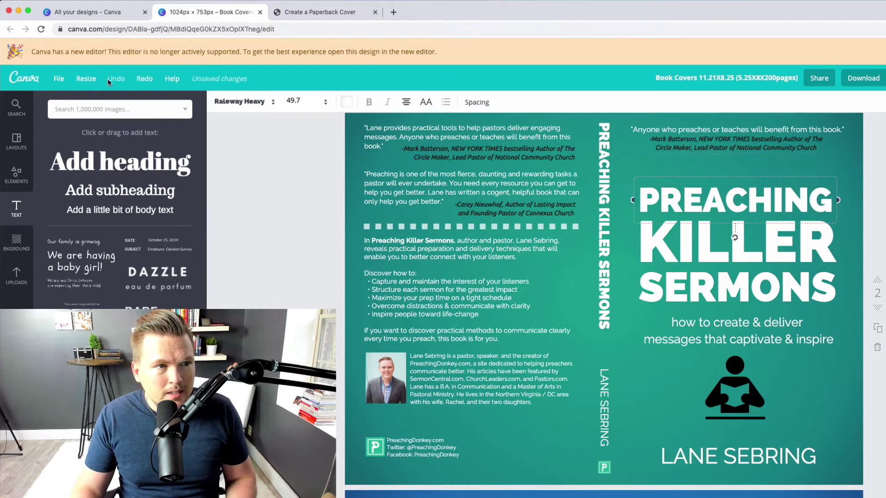
{"action": "left_click", "coordinate": [280, 203]}
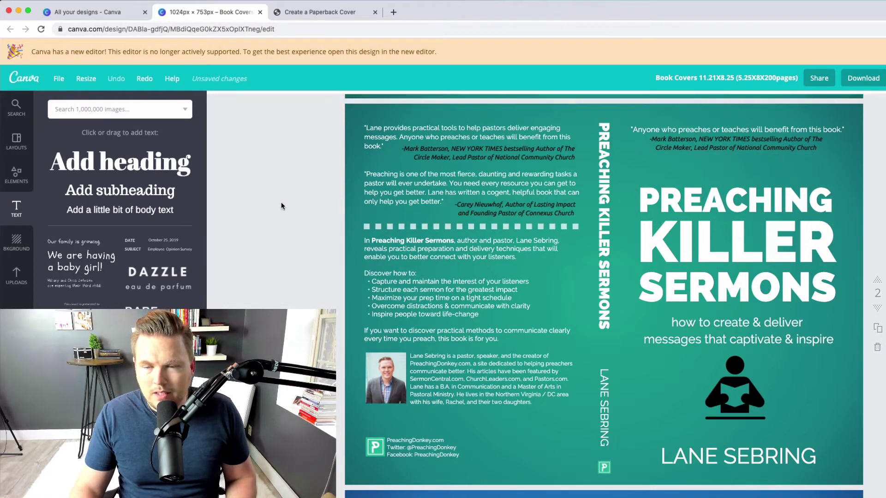
{"action": "left_click_drag", "start_coordinate": [603, 160], "coordinate": [583, 184]}
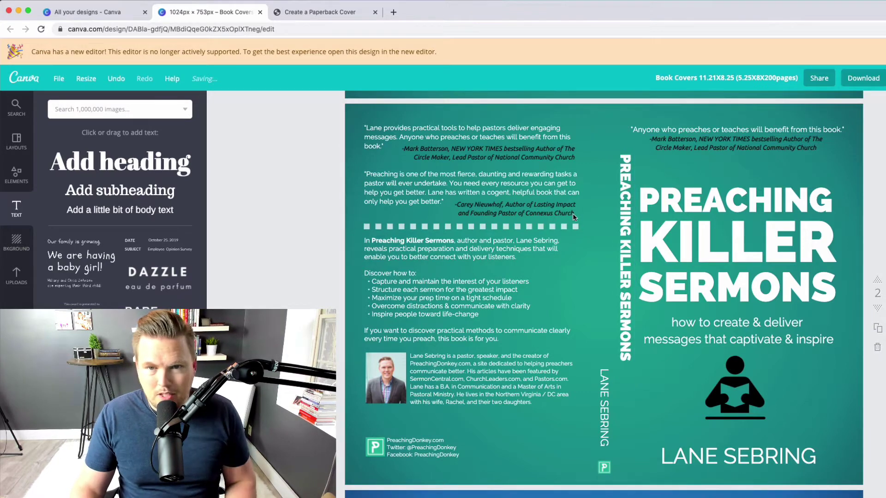
{"action": "key", "text": "super+z"}
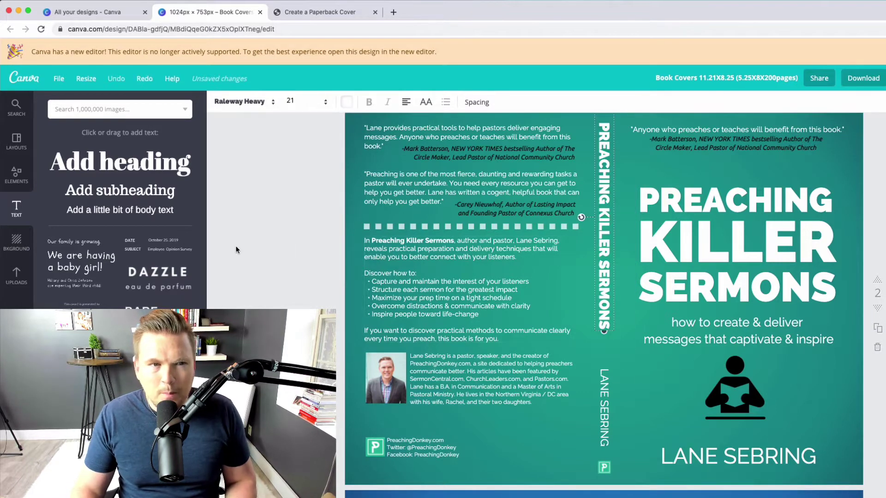
{"action": "left_click", "coordinate": [264, 244]}
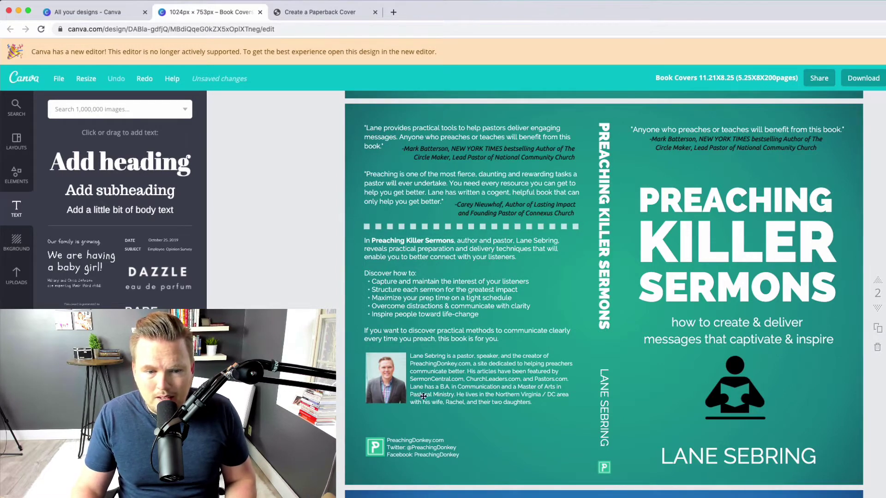
{"action": "left_click_drag", "start_coordinate": [757, 418], "coordinate": [715, 418]}
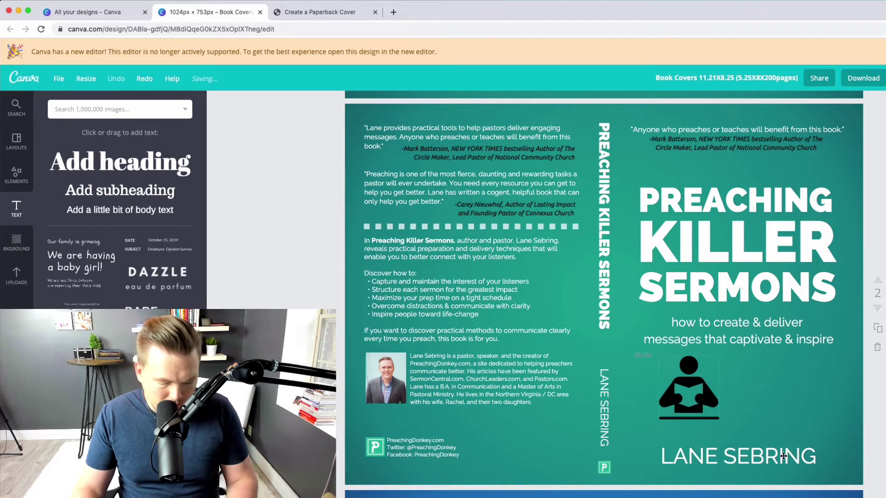
{"action": "key", "text": "super+z"}
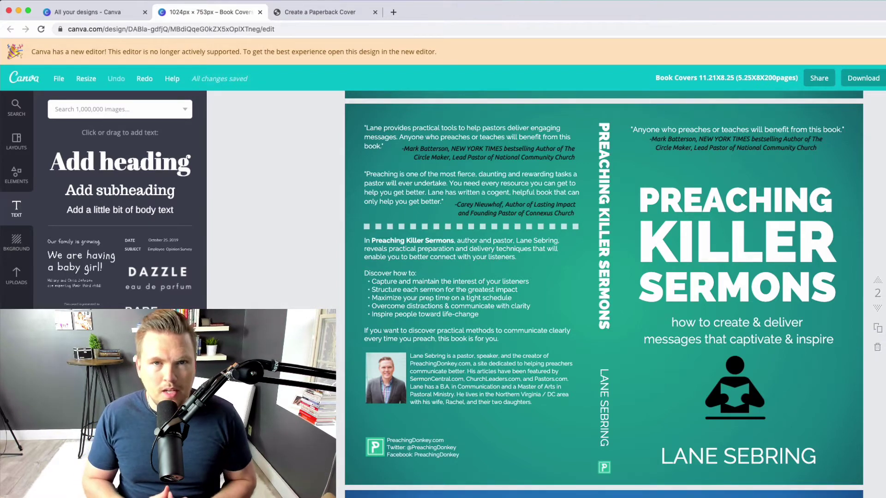
Step: Switch to the KDP Create a Paperback Cover page and scroll down to the cover-size layout diagram
{"action": "key", "text": "ctrl+Tab"}
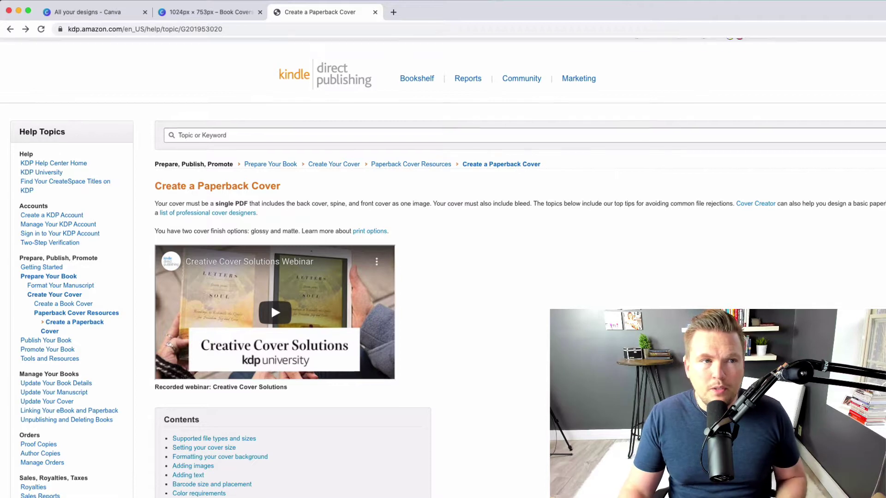
{"action": "scroll", "coordinate": [271, 314], "scroll_direction": "down", "scroll_amount": 1}
{"action": "scroll", "coordinate": [270, 313], "scroll_direction": "down", "scroll_amount": 1}
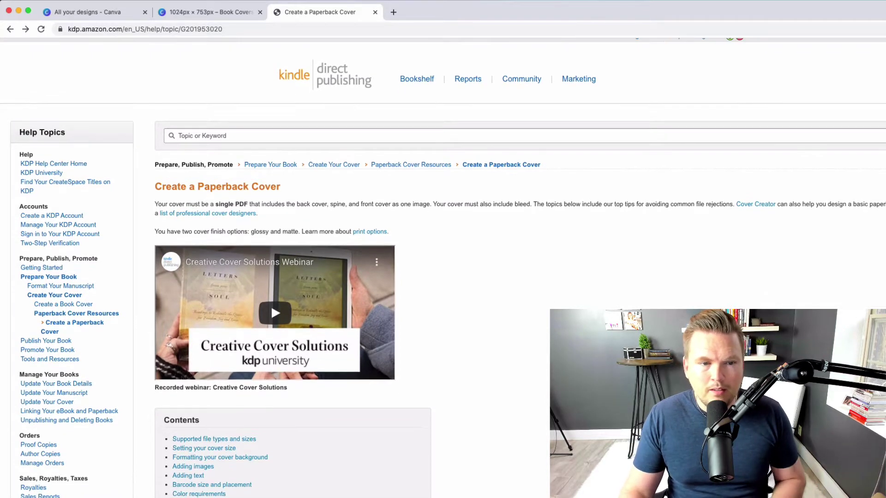
{"action": "scroll", "coordinate": [270, 314], "scroll_direction": "down", "scroll_amount": 5}
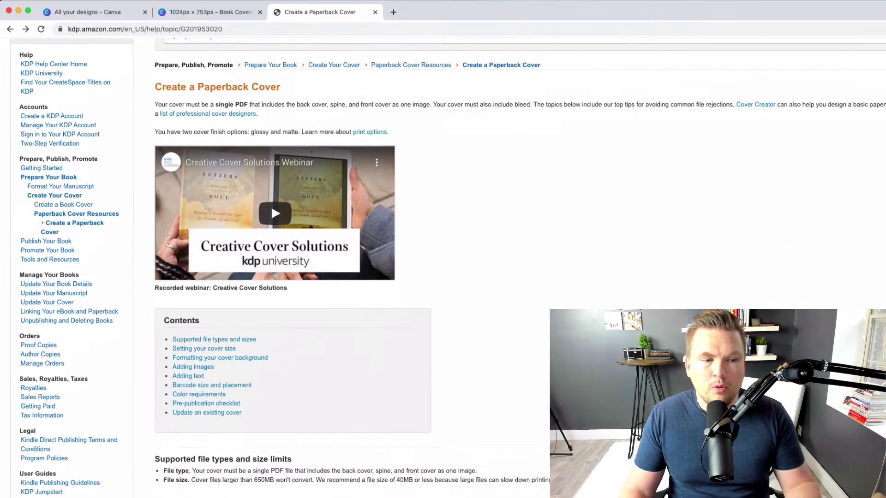
{"action": "scroll", "coordinate": [538, 300], "scroll_direction": "up", "scroll_amount": 5}
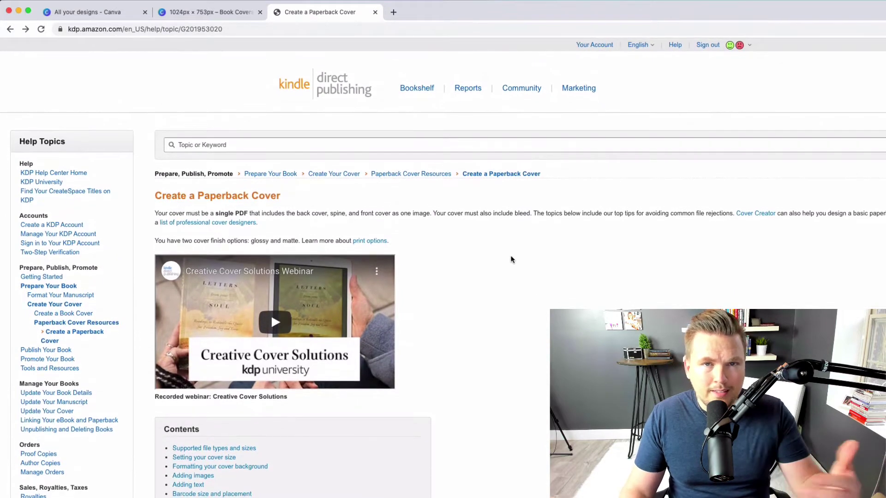
{"action": "scroll", "coordinate": [511, 259], "scroll_direction": "down", "scroll_amount": 6}
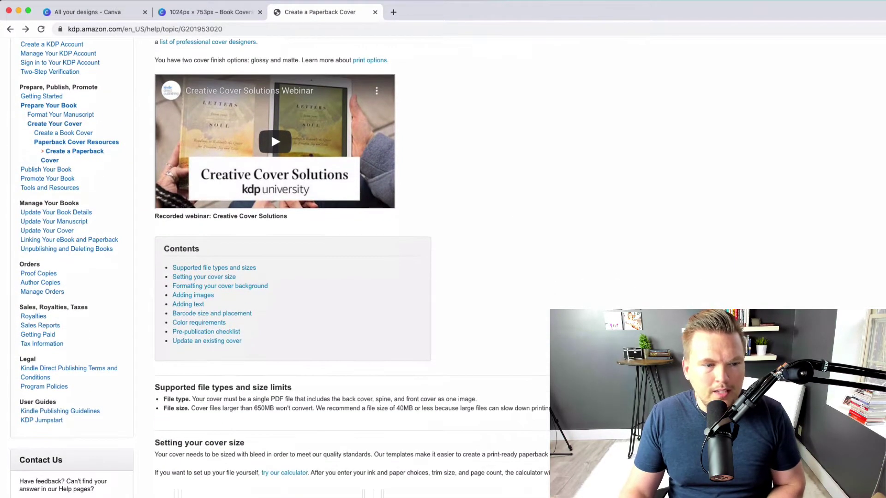
{"action": "scroll", "coordinate": [208, 209], "scroll_direction": "down", "scroll_amount": 2}
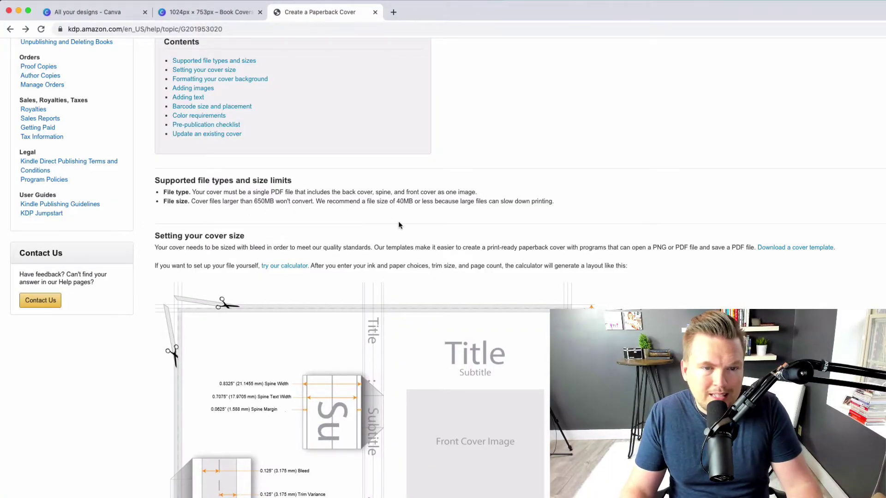
{"action": "scroll", "coordinate": [399, 224], "scroll_direction": "down", "scroll_amount": 3}
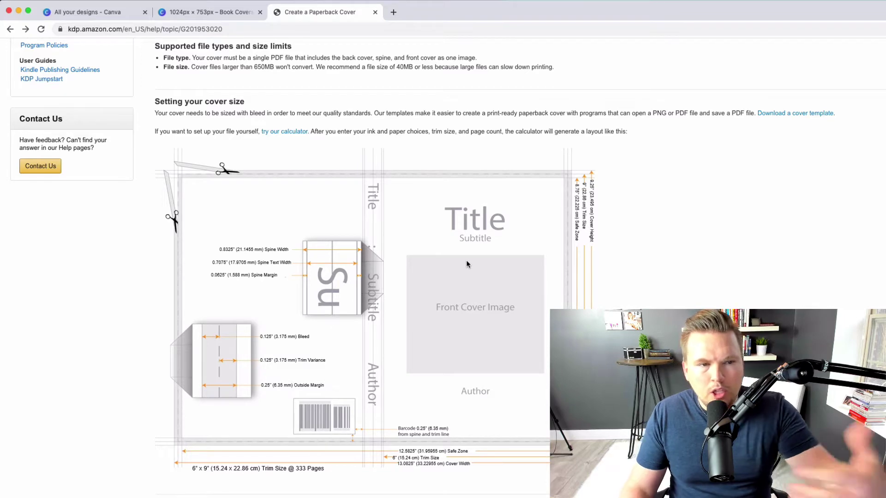
Step: Look over KDP's Paperback file setup calculator page, then return to the Canva Book Covers design
{"action": "left_click", "coordinate": [284, 131]}
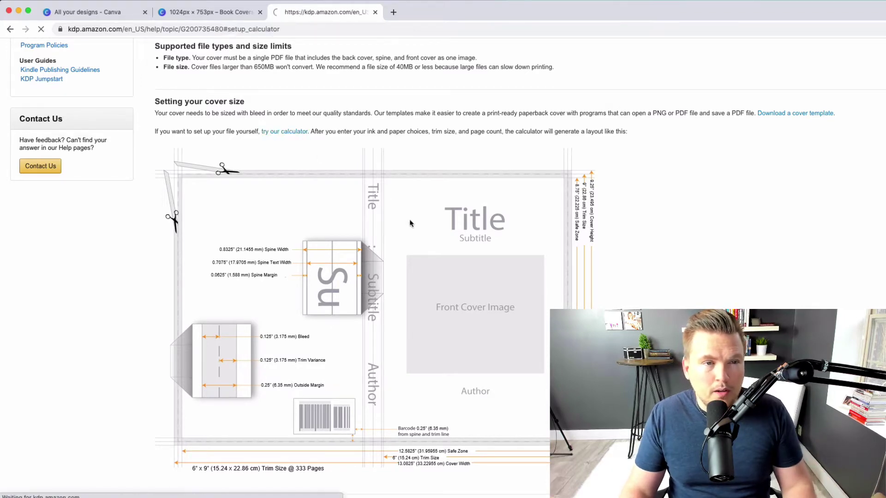
{"action": "scroll", "coordinate": [377, 185], "scroll_direction": "up", "scroll_amount": 2}
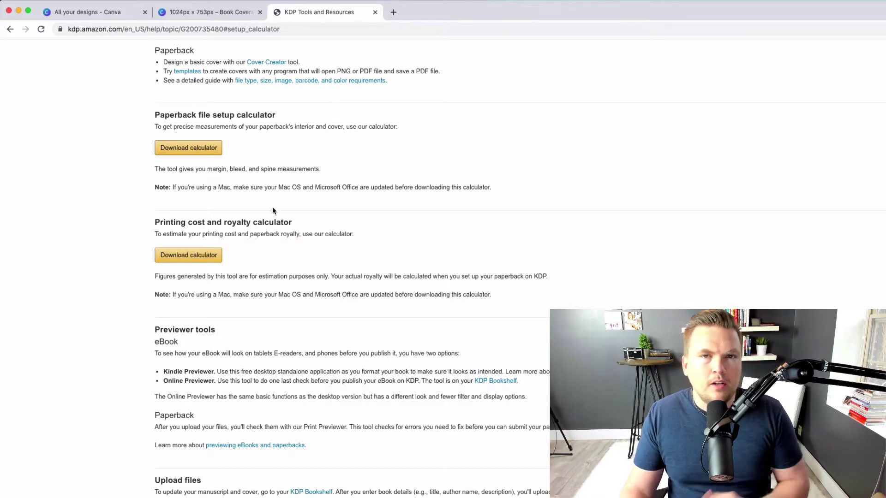
{"action": "left_click", "coordinate": [206, 16]}
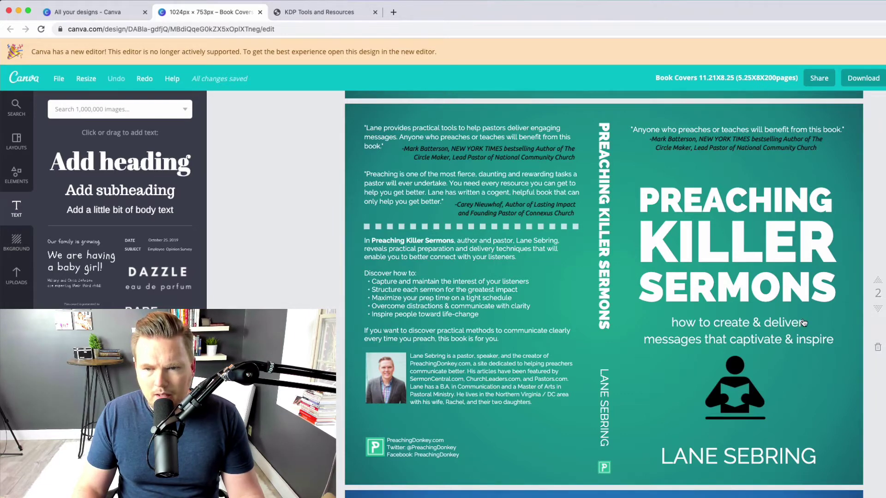
Step: Duplicate the cover as page 3 and delete all its elements, leaving only the teal background
{"action": "key", "text": "ctrl+d"}
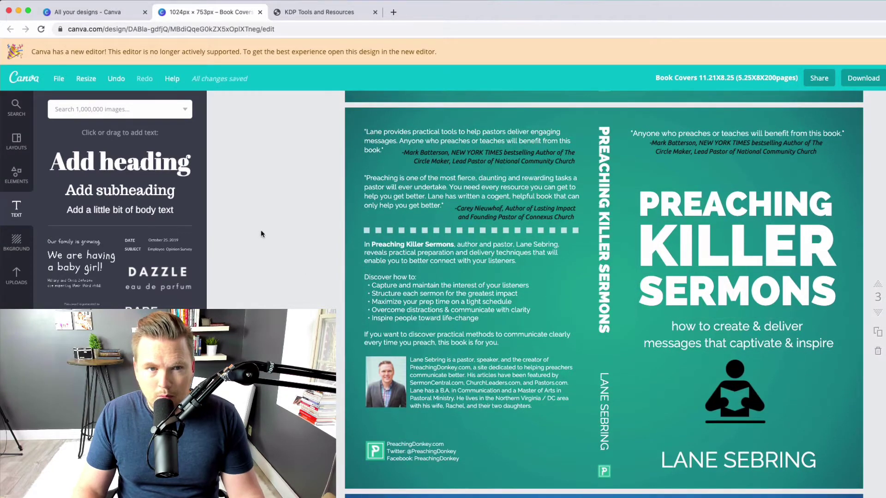
{"action": "left_click_drag", "start_coordinate": [318, 129], "coordinate": [803, 480]}
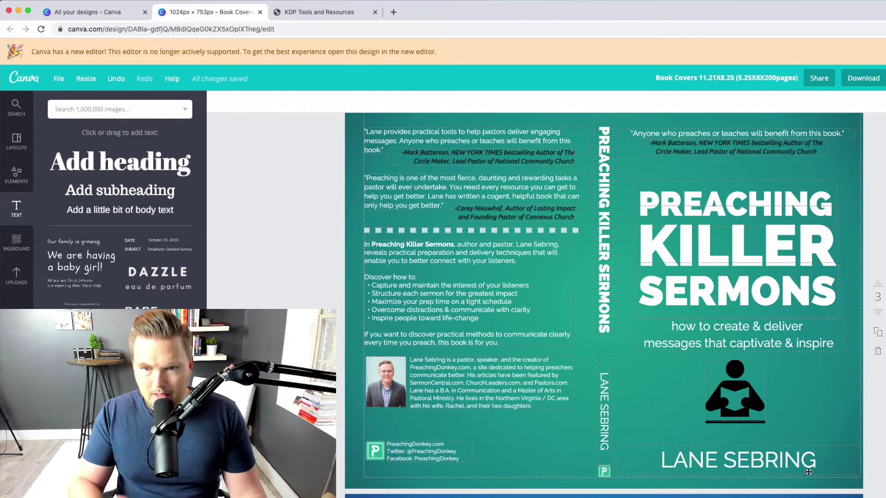
{"action": "key", "text": "Delete"}
{"action": "scroll", "coordinate": [501, 349], "scroll_direction": "up", "scroll_amount": 5}
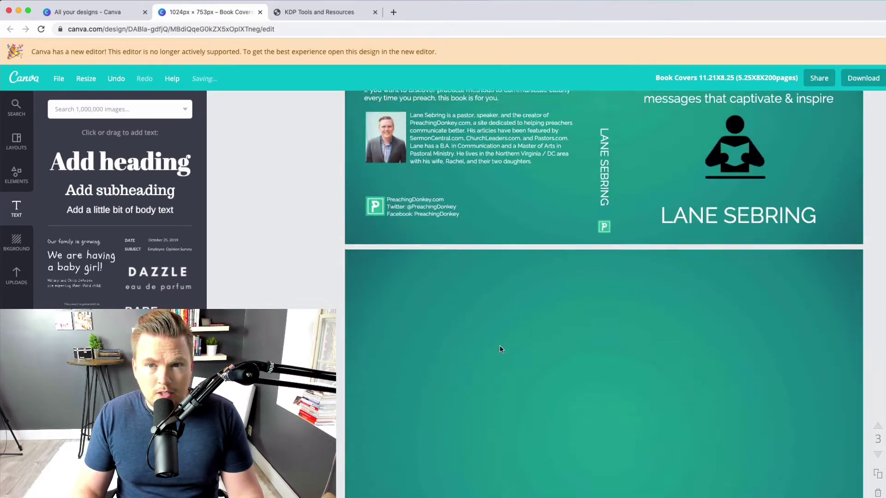
{"action": "scroll", "coordinate": [500, 345], "scroll_direction": "up", "scroll_amount": 5}
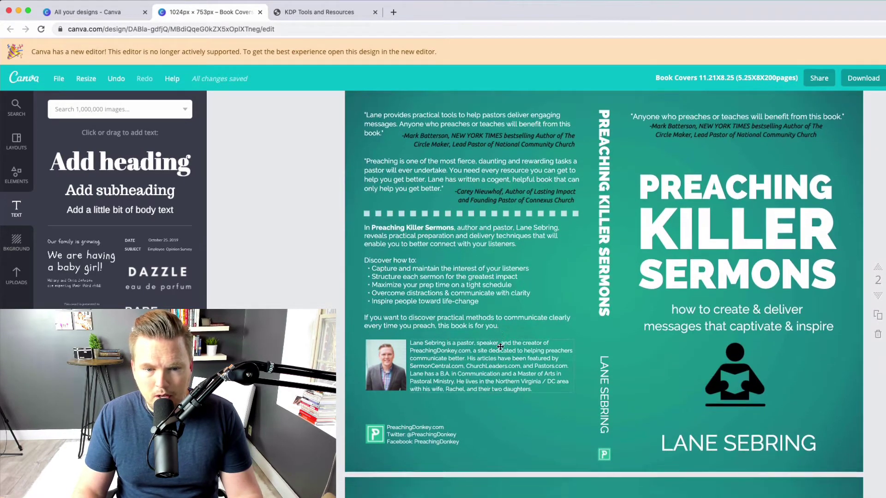
{"action": "scroll", "coordinate": [501, 347], "scroll_direction": "down", "scroll_amount": 10}
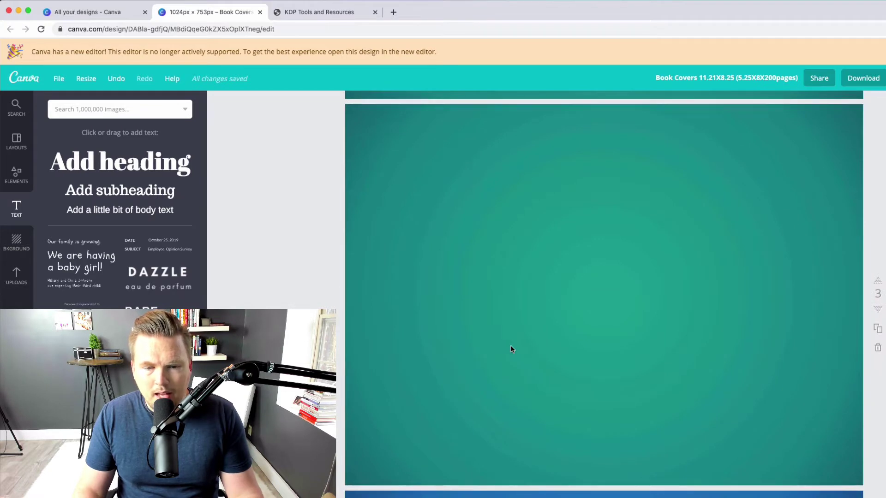
{"action": "left_click", "coordinate": [606, 312]}
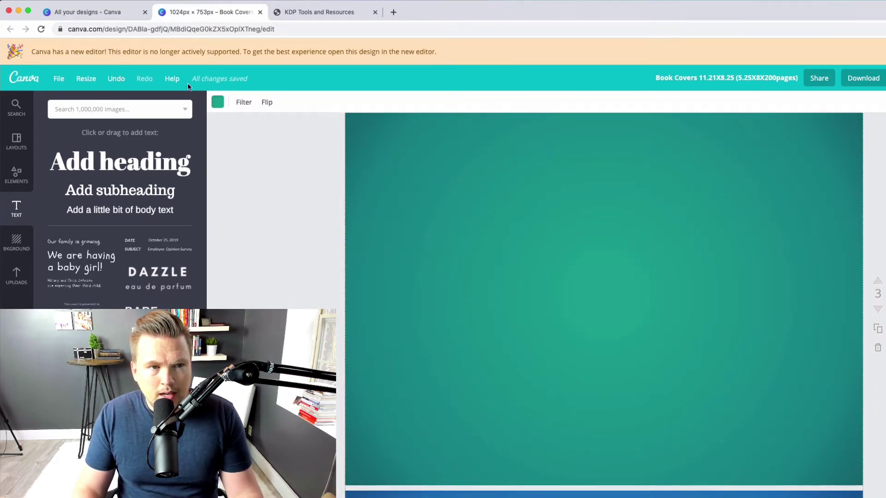
{"action": "left_click", "coordinate": [217, 103]}
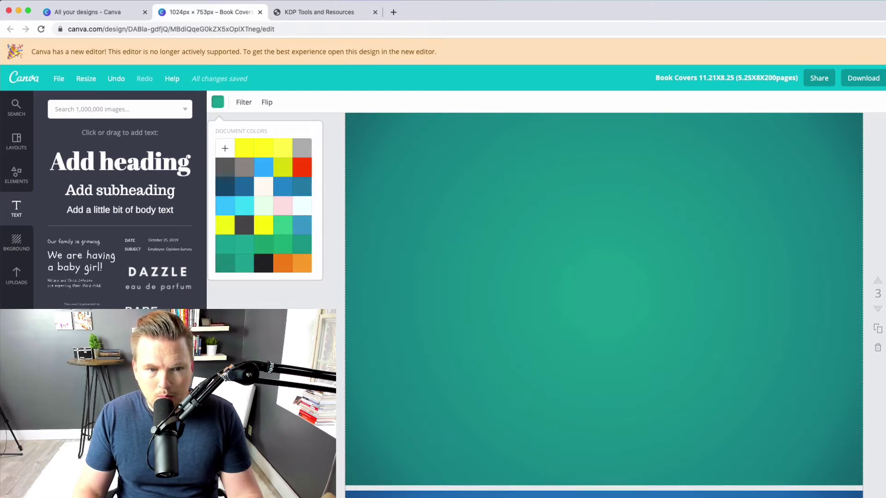
{"action": "left_click", "coordinate": [309, 255]}
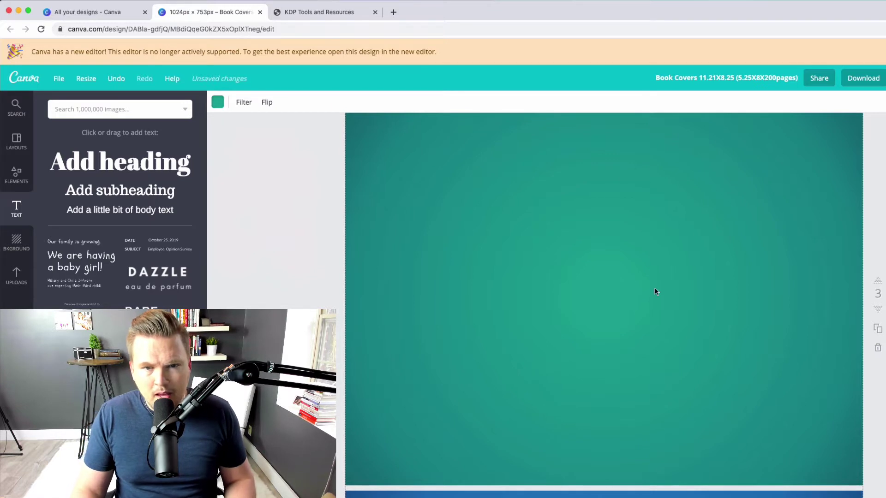
{"action": "scroll", "coordinate": [671, 358], "scroll_direction": "up", "scroll_amount": 1}
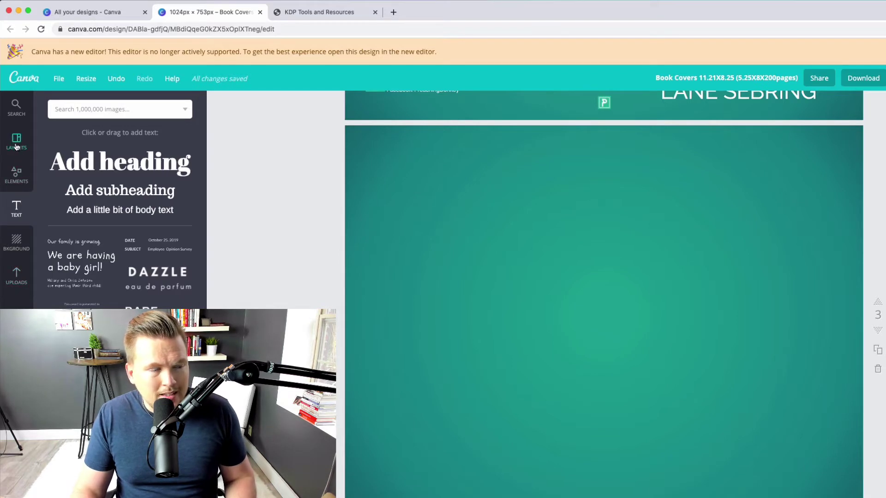
{"action": "left_click", "coordinate": [14, 250]}
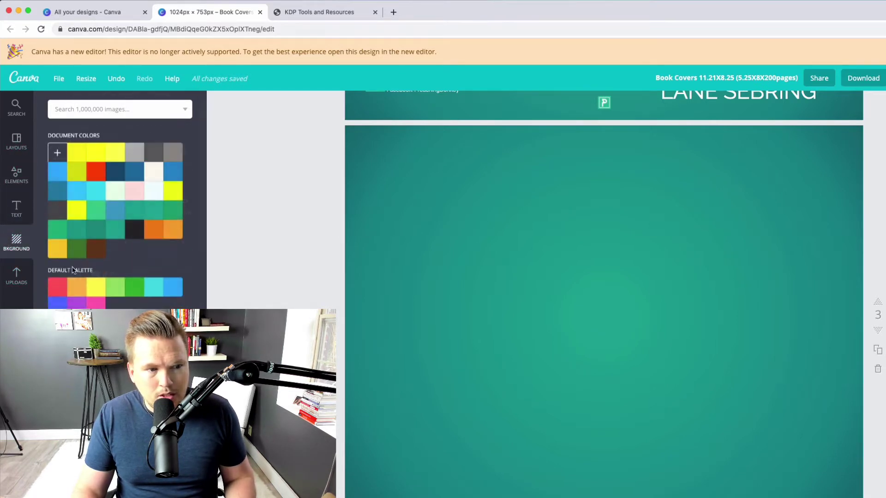
{"action": "scroll", "coordinate": [120, 207], "scroll_direction": "down", "scroll_amount": 10}
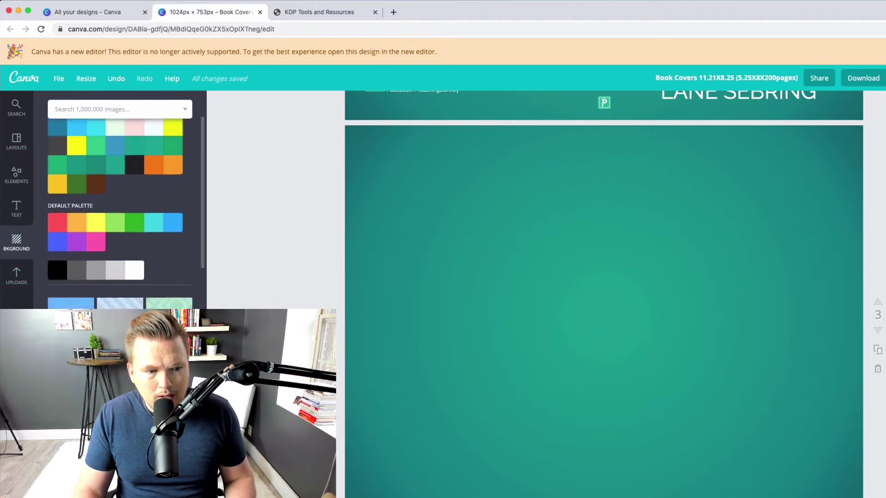
{"action": "left_click", "coordinate": [169, 163]}
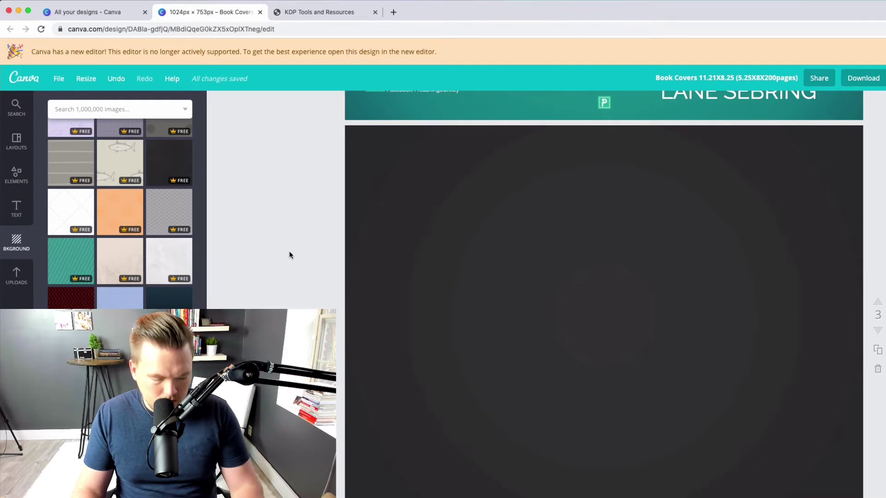
{"action": "key", "text": "super+z"}
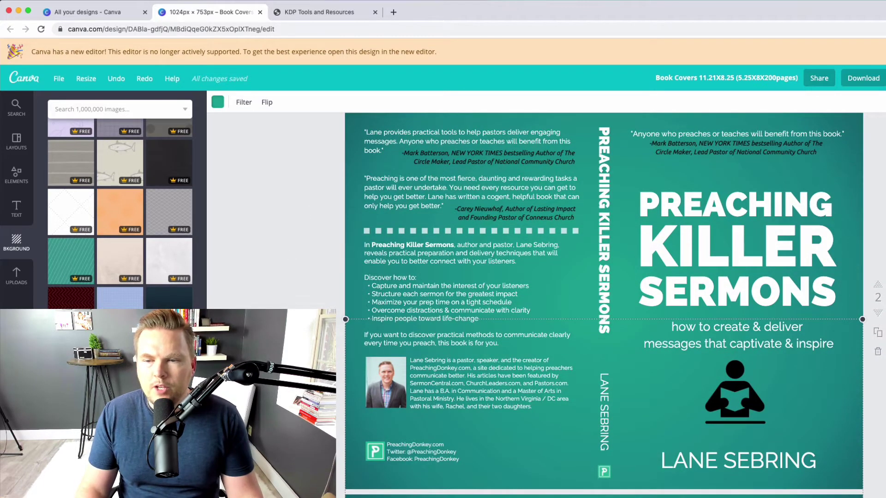
{"action": "key", "text": "Escape"}
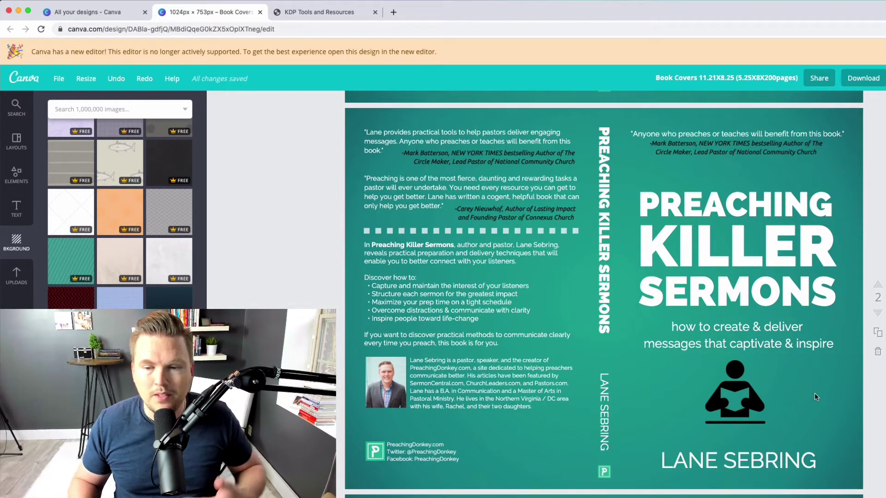
{"action": "left_click", "coordinate": [732, 394]}
Step: Search images for 'preaching', try the pulpit silhouette on the cover, then undo it and deselect
{"action": "left_click", "coordinate": [101, 109]}
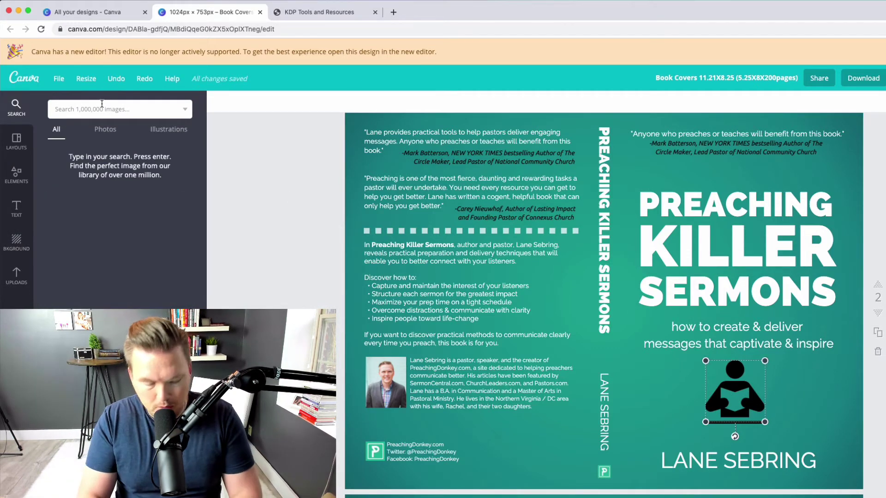
{"action": "type", "text": "pre"}
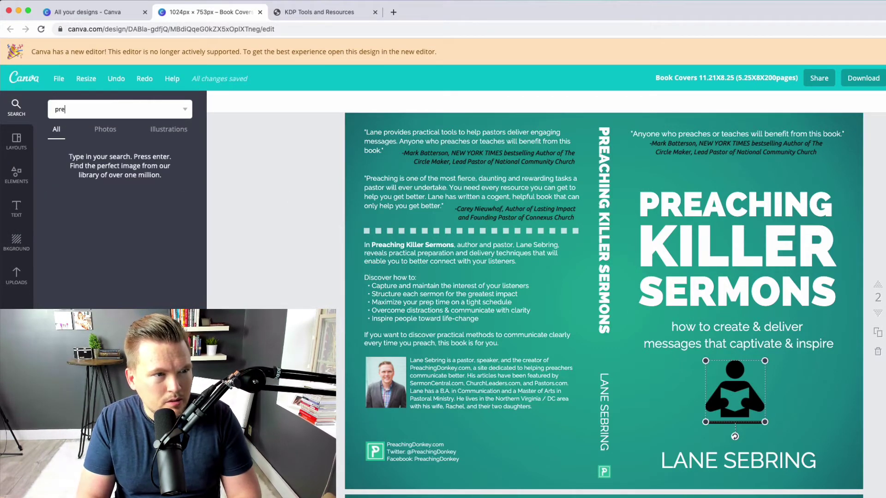
{"action": "type", "text": "aching"}
{"action": "key", "text": "Return"}
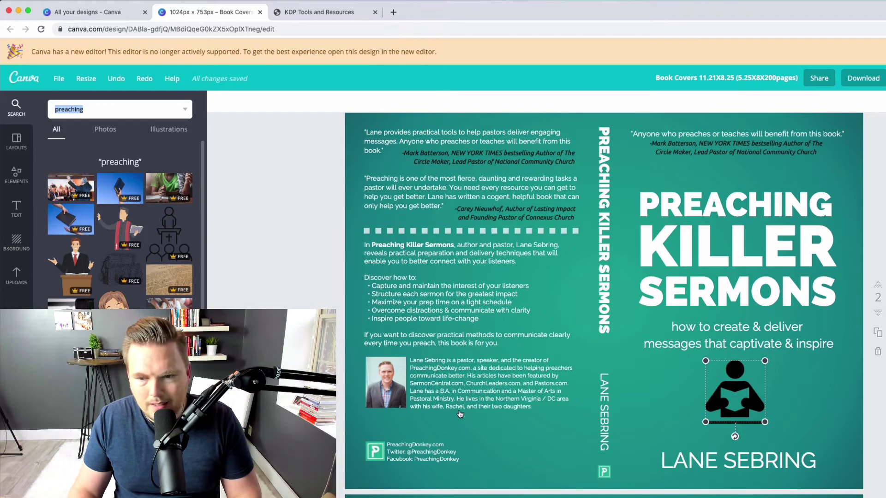
{"action": "left_click", "coordinate": [120, 270]}
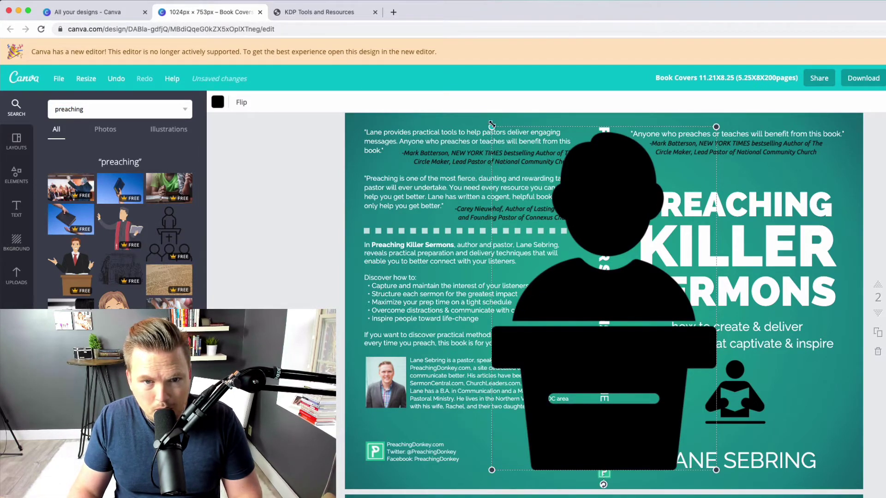
{"action": "left_click_drag", "start_coordinate": [492, 127], "coordinate": [575, 253]}
{"action": "key", "text": "super+z"}
{"action": "left_click", "coordinate": [758, 405]}
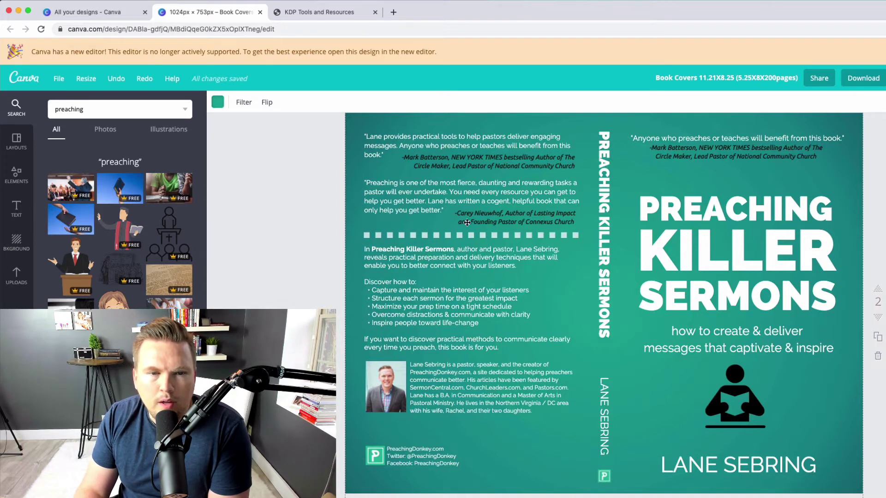
Step: Select the PREACHING title on the front cover and bring up the Text panel
{"action": "left_click", "coordinate": [298, 222]}
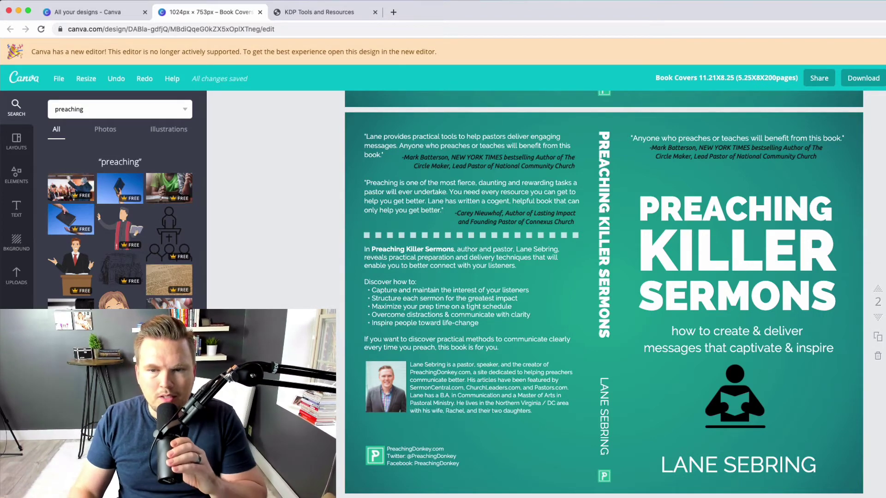
{"action": "left_click", "coordinate": [744, 207]}
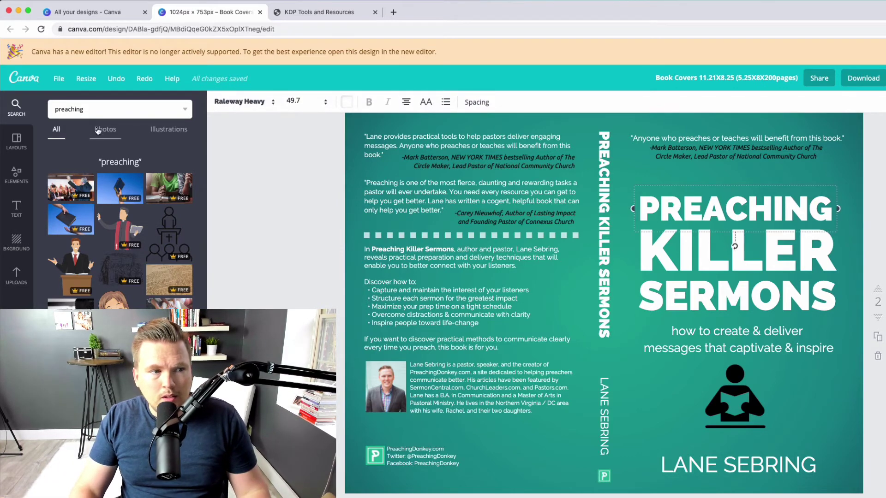
{"action": "left_click", "coordinate": [17, 209]}
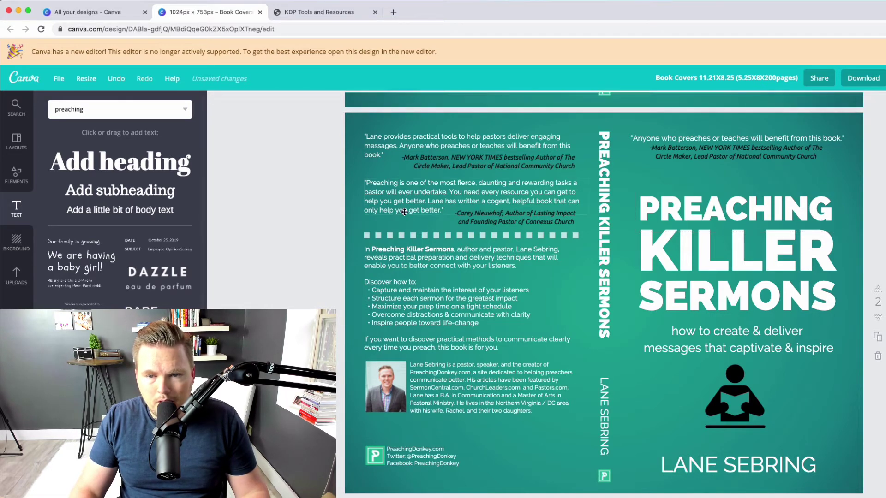
Step: Add a heading reading 'new title' and move it above the PREACHING title
{"action": "left_click", "coordinate": [120, 161]}
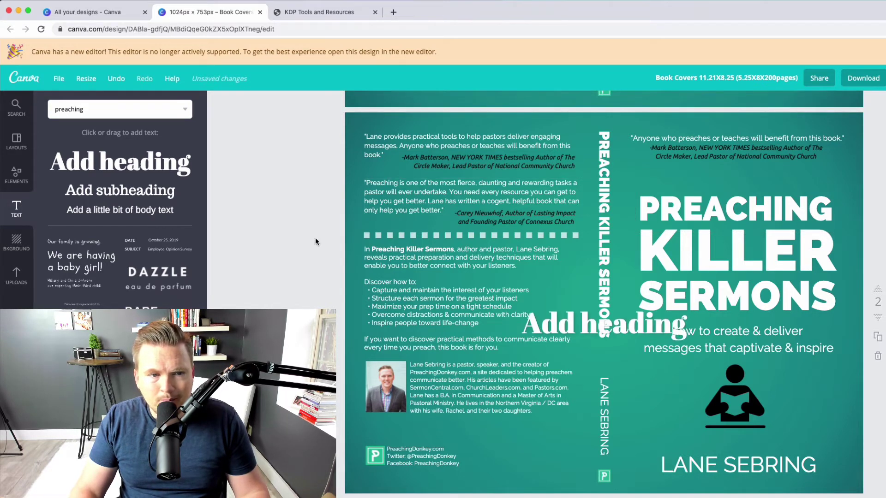
{"action": "left_click", "coordinate": [594, 318]}
{"action": "double_click", "coordinate": [595, 317]}
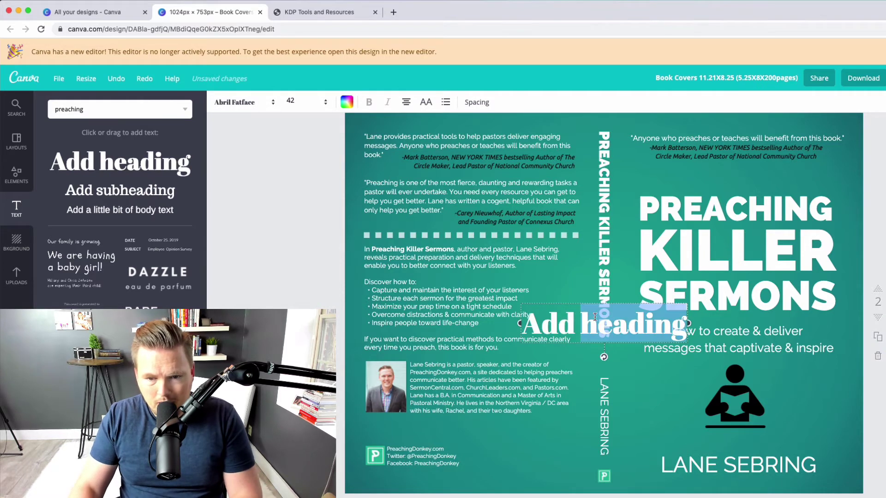
{"action": "triple_click", "coordinate": [595, 317]}
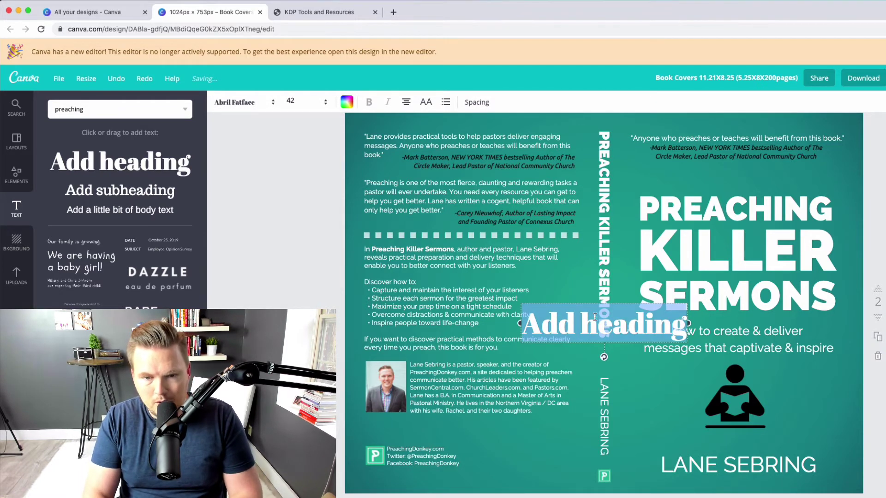
{"action": "type", "text": "new title"}
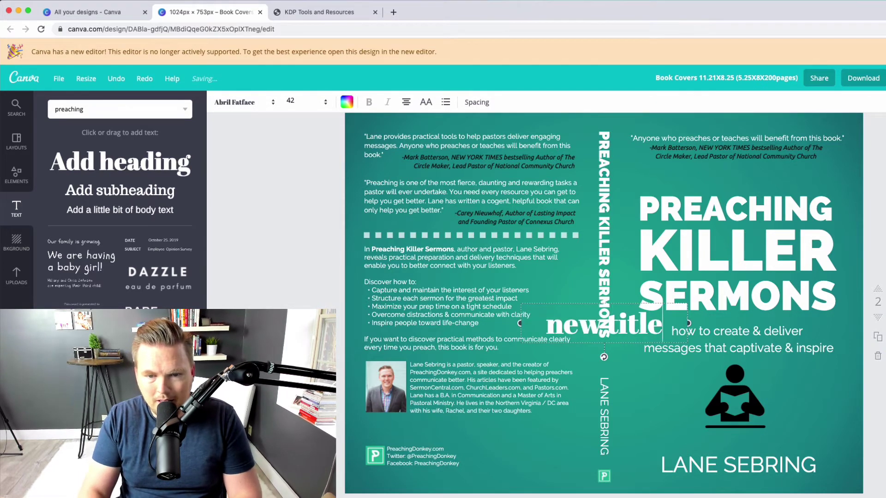
{"action": "key", "text": "super+a"}
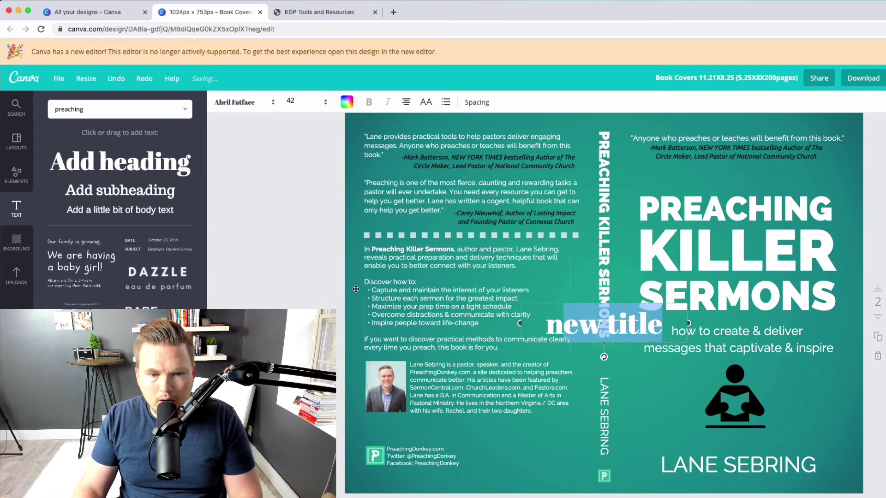
{"action": "left_click_drag", "start_coordinate": [590, 323], "coordinate": [720, 180]}
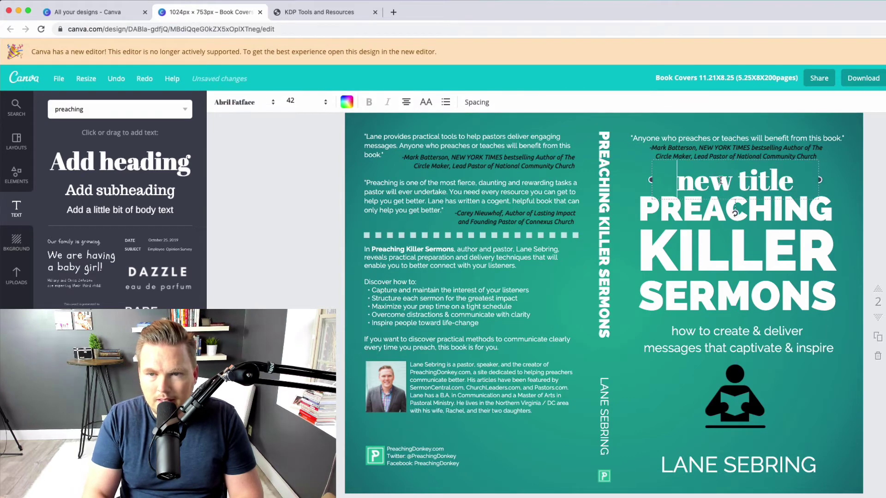
Step: Replace the 'new title' text with 'subscribe'
{"action": "double_click", "coordinate": [721, 180]}
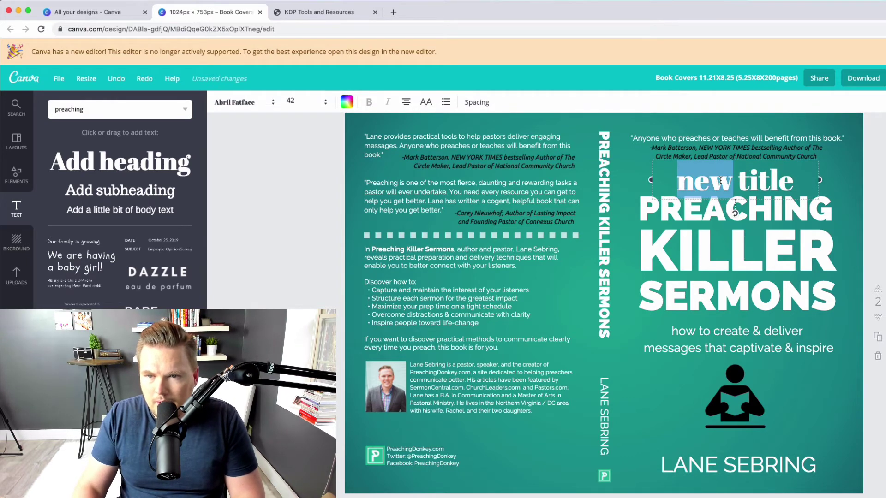
{"action": "left_click", "coordinate": [720, 180]}
{"action": "type", "text": "subscribe"}
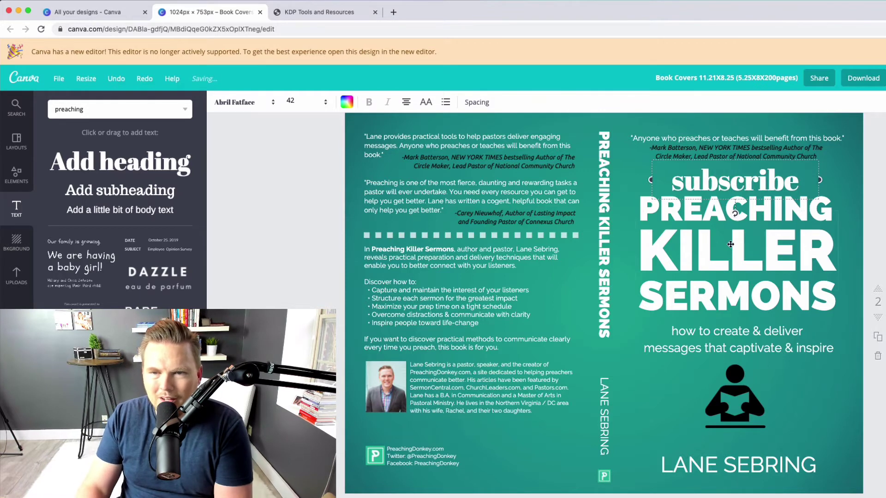
Step: Color the word 'subscribe' red from Document Colors, then select the KILLER SERMONS title block
{"action": "left_click", "coordinate": [731, 222]}
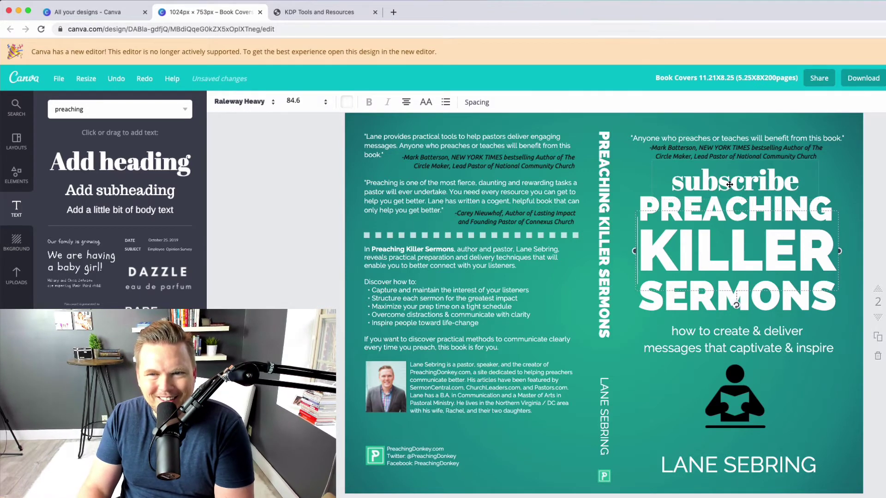
{"action": "left_click", "coordinate": [730, 185]}
{"action": "double_click", "coordinate": [708, 173]}
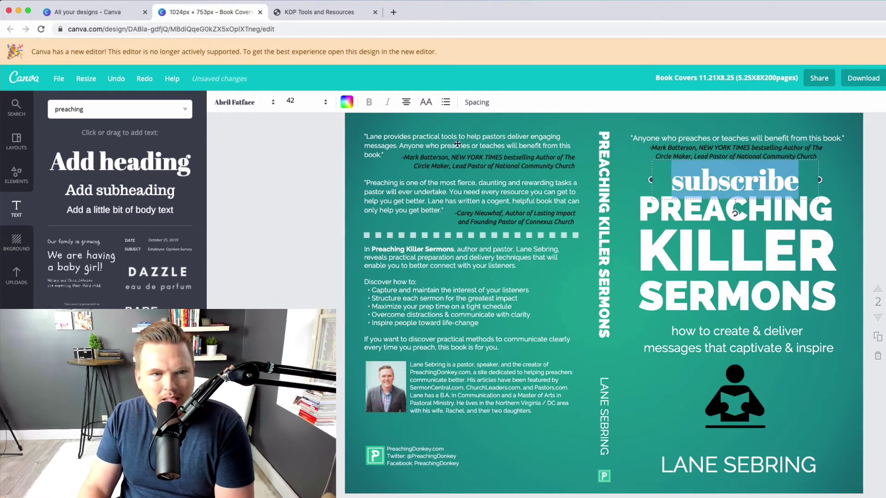
{"action": "left_click", "coordinate": [346, 102]}
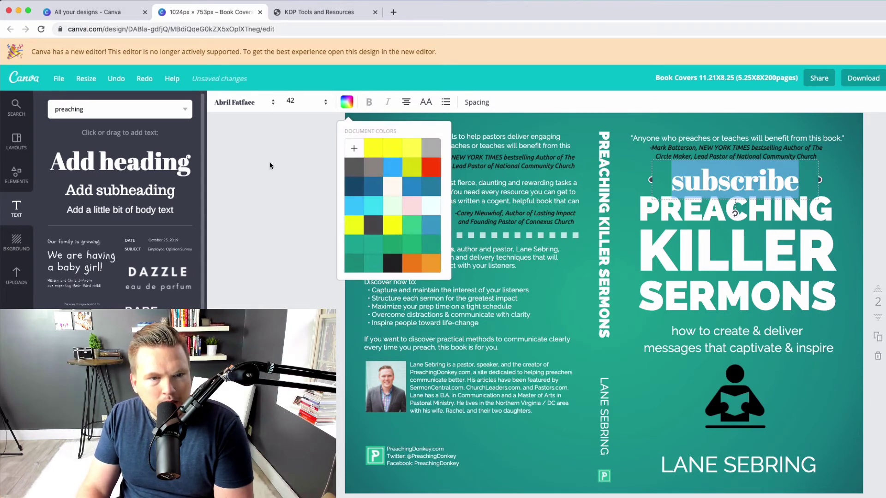
{"action": "left_click", "coordinate": [437, 170]}
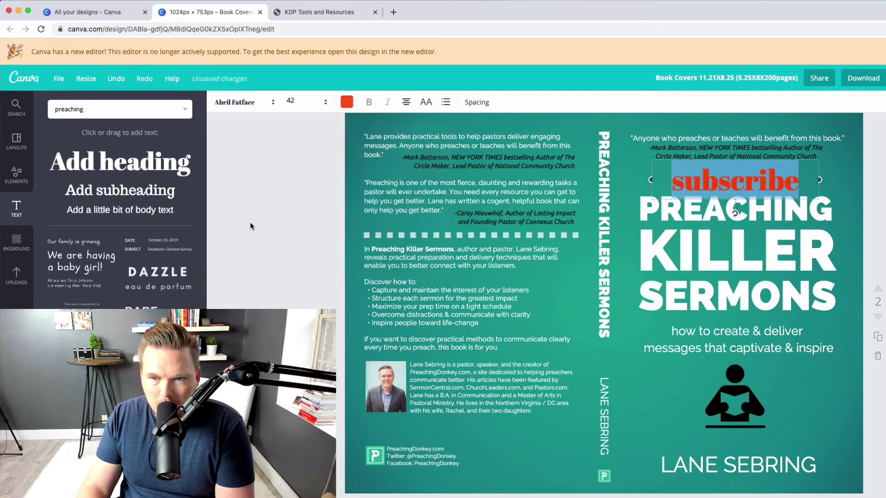
{"action": "left_click", "coordinate": [714, 287]}
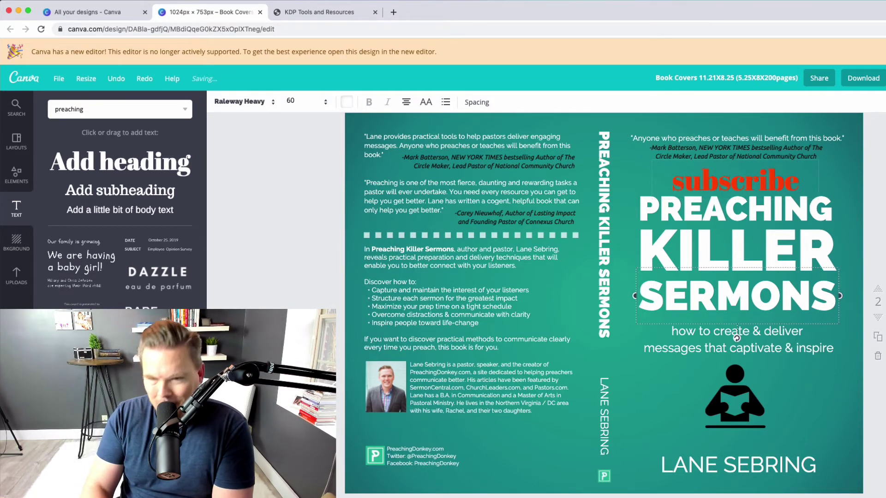
{"action": "left_click", "coordinate": [734, 183]}
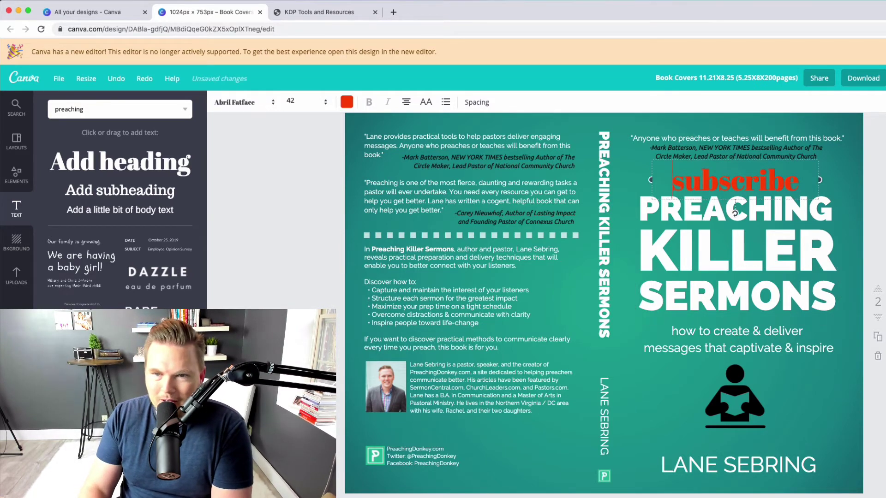
{"action": "left_click", "coordinate": [702, 226]}
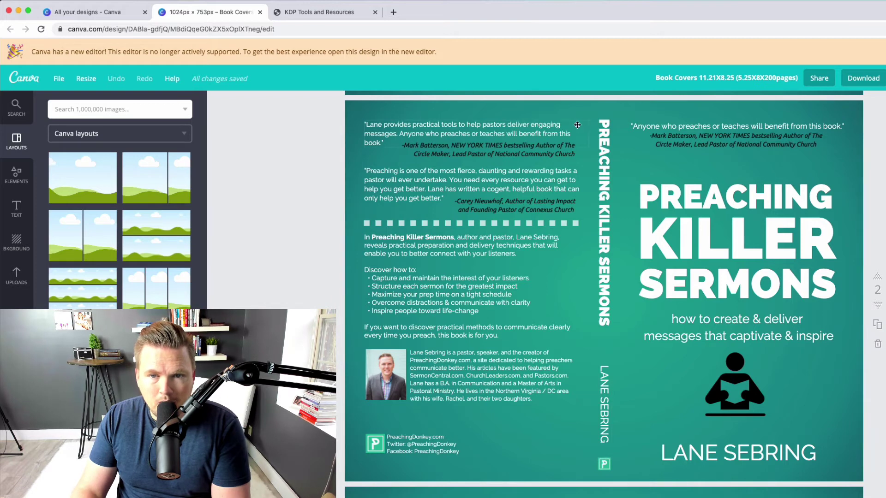
Step: Rotate the vertical spine title slightly, then deselect it
{"action": "left_click", "coordinate": [602, 224]}
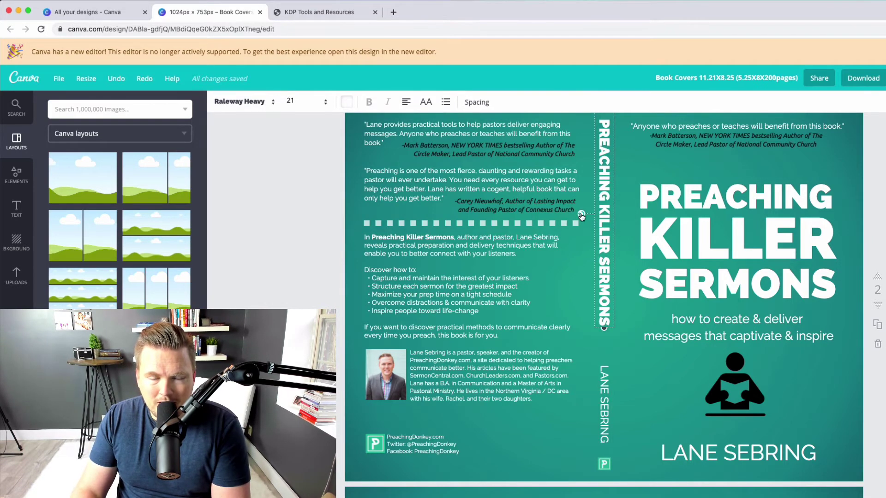
{"action": "mouse_move", "coordinate": [581, 216]}
{"action": "left_mouse_down"}
{"action": "mouse_move", "coordinate": [591, 234]}
{"action": "mouse_move", "coordinate": [573, 225]}
{"action": "left_mouse_up"}
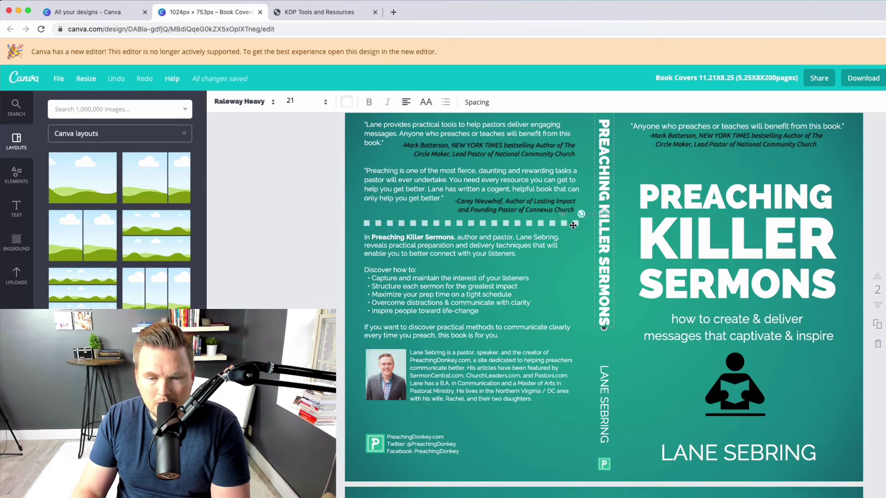
{"action": "left_click", "coordinate": [328, 238]}
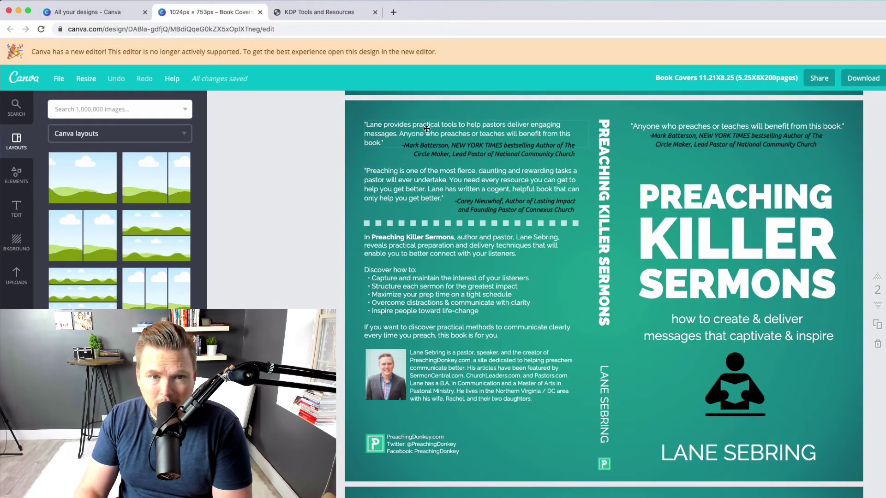
Step: Select the back cover's dashed divider and start an Elements search for a replacement
{"action": "left_click", "coordinate": [391, 224]}
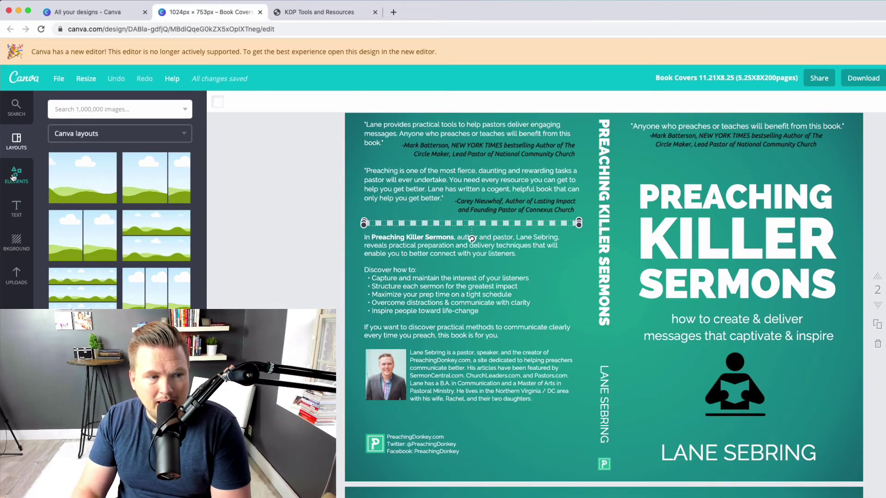
{"action": "left_click", "coordinate": [13, 178]}
{"action": "left_click", "coordinate": [98, 111]}
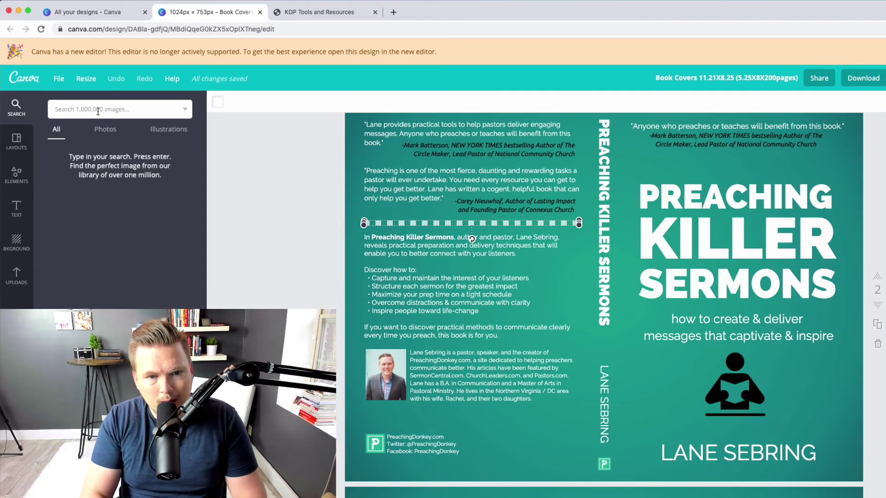
Step: Search graphics for dotted lines and delete the diamond dotted line tried on the cover
{"action": "type", "text": "dotted line"}
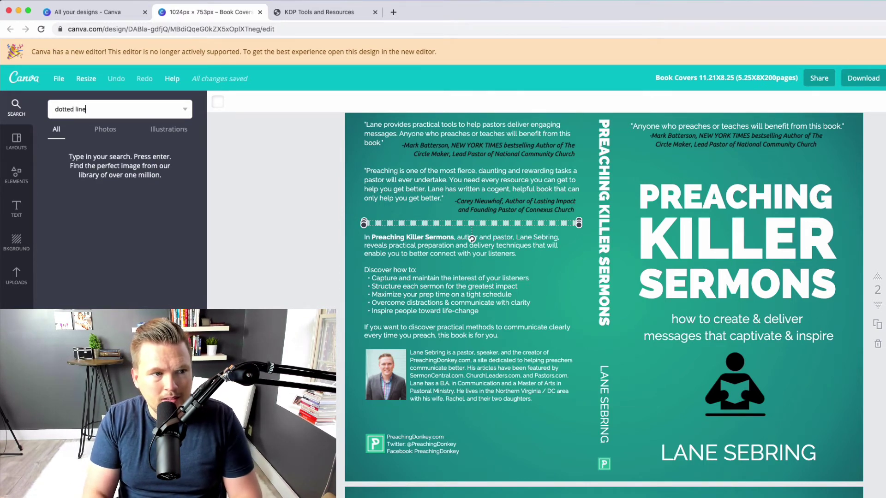
{"action": "key", "text": "Return"}
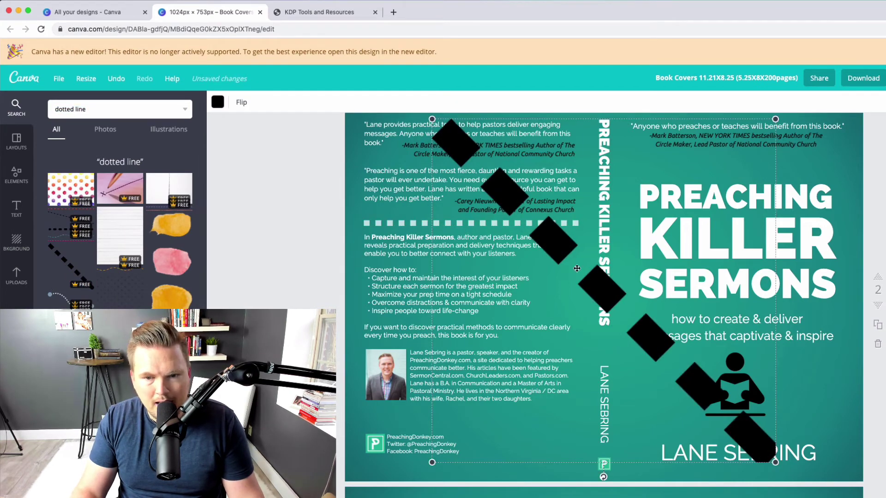
{"action": "key", "text": "Delete"}
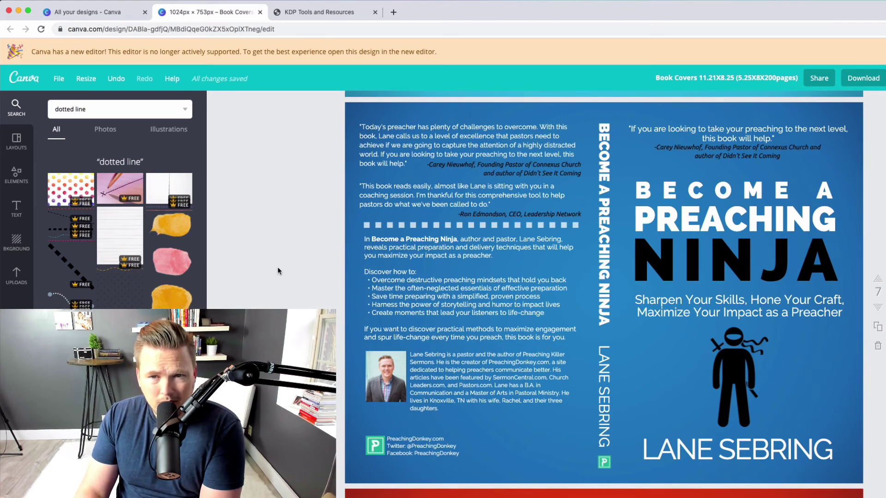
{"action": "scroll", "coordinate": [277, 271], "scroll_direction": "up", "scroll_amount": 1}
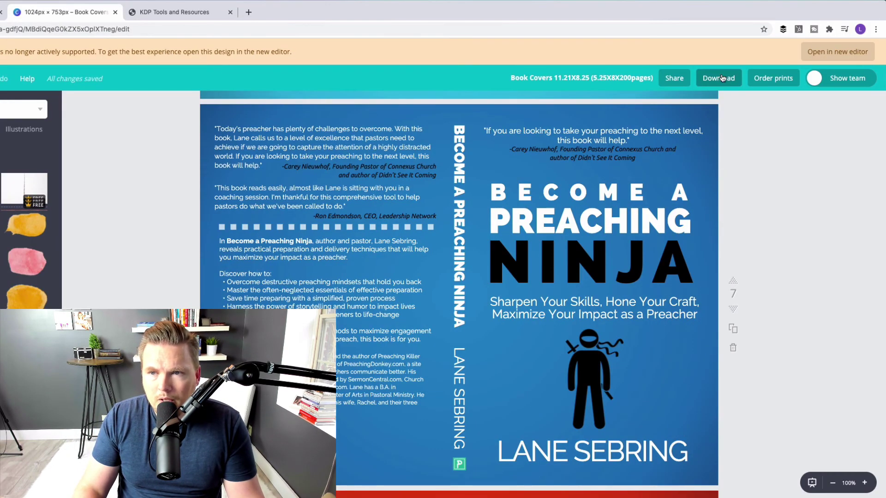
Step: Download only page 7 as a PDF - Print file
{"action": "left_click", "coordinate": [723, 78]}
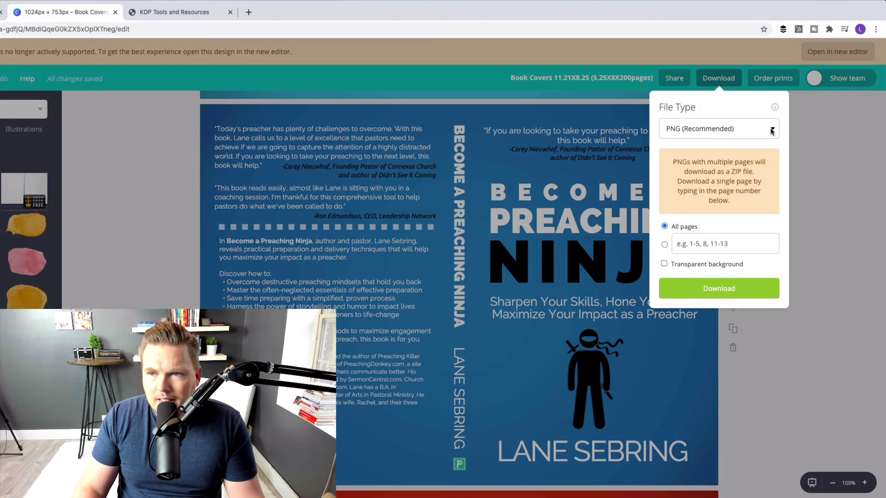
{"action": "left_click", "coordinate": [766, 130]}
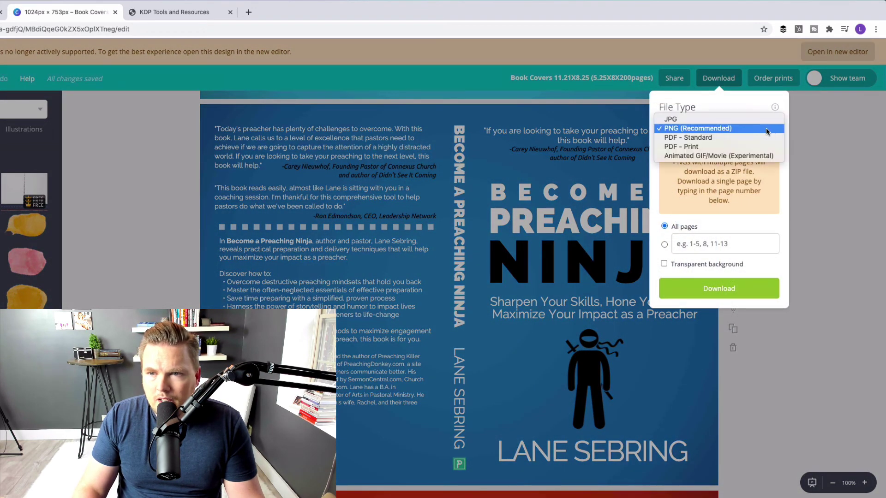
{"action": "left_click", "coordinate": [683, 147]}
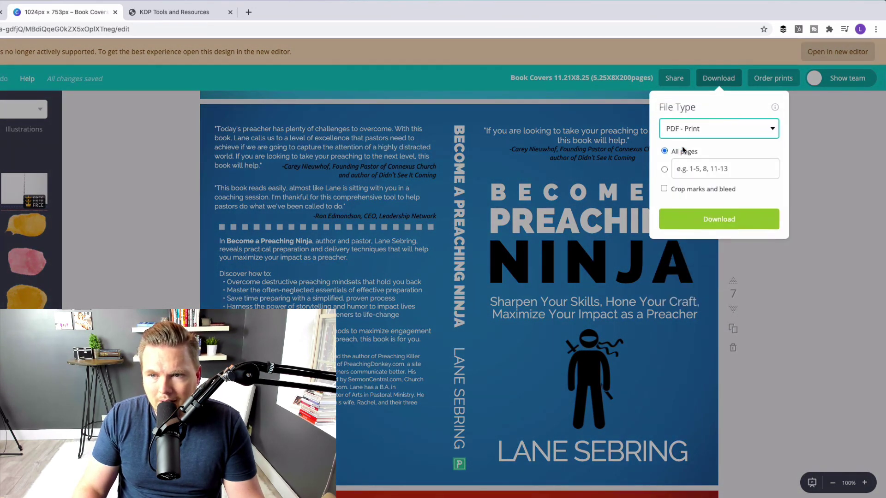
{"action": "left_click", "coordinate": [665, 169]}
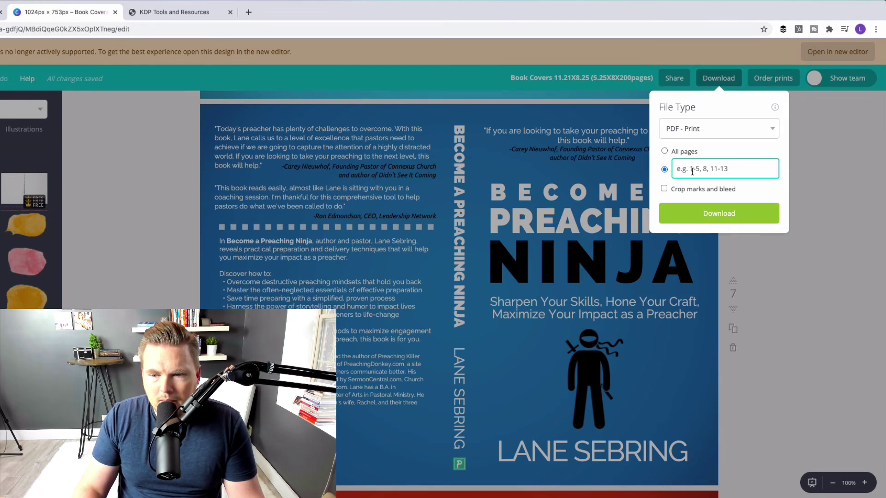
{"action": "type", "text": "7"}
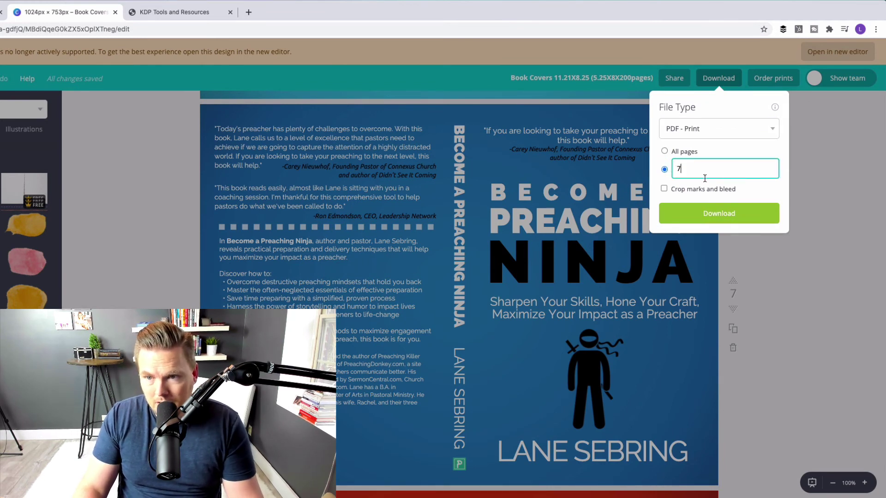
{"action": "left_click", "coordinate": [712, 212]}
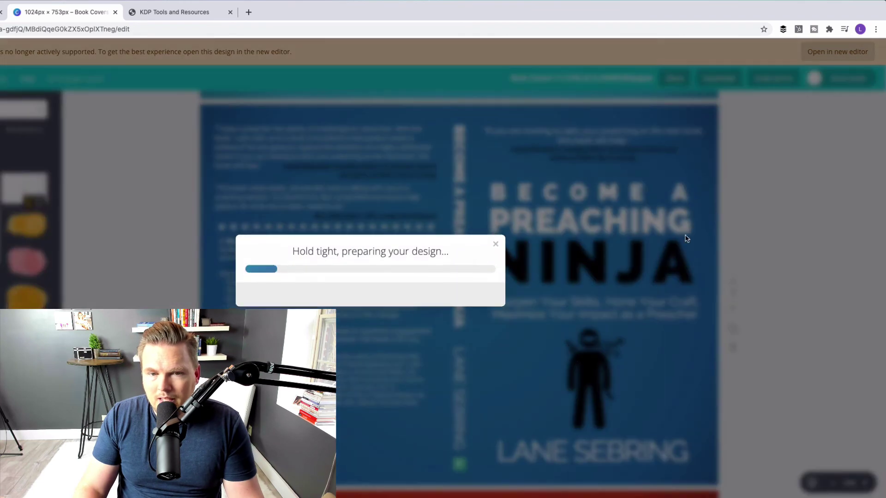